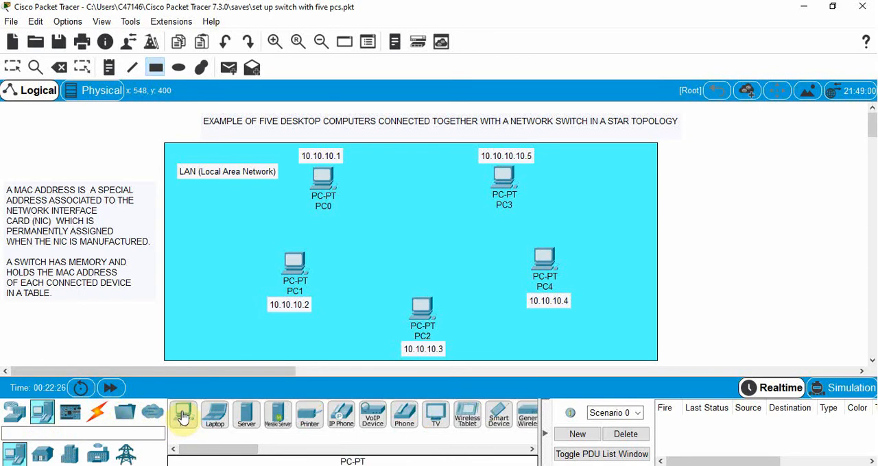
- Open PC0's IP configuration, check its IP address and subnet mask, and close the device window
{"action": "left_click", "coordinate": [183, 417]}
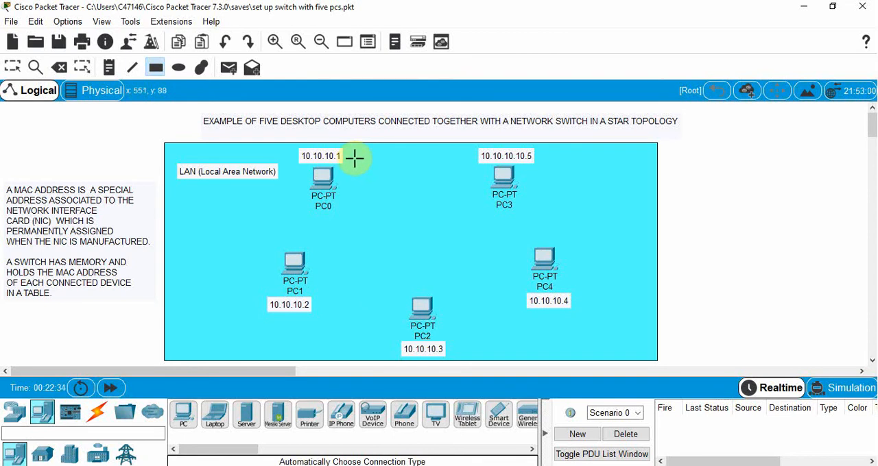
{"action": "left_click", "coordinate": [12, 69]}
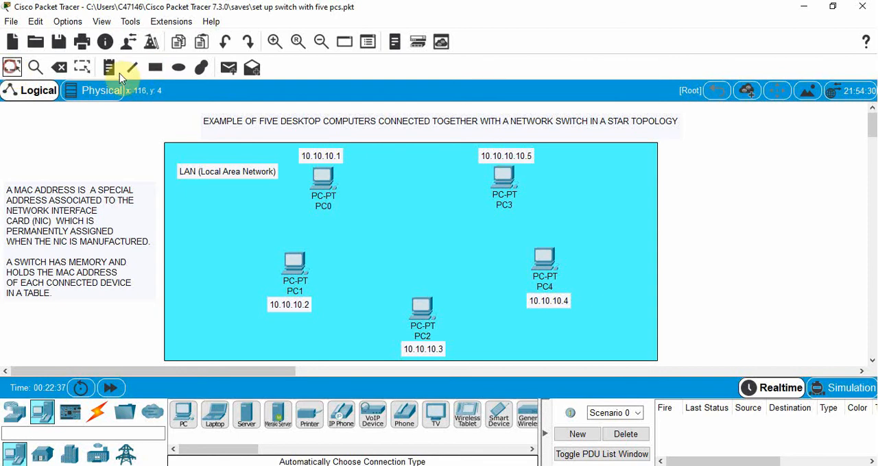
{"action": "left_click", "coordinate": [328, 180]}
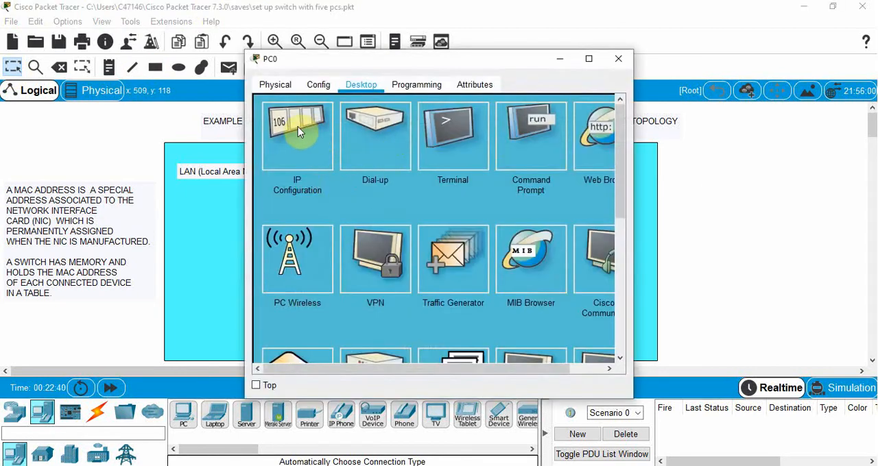
{"action": "left_click_drag", "start_coordinate": [323, 65], "coordinate": [513, 50]}
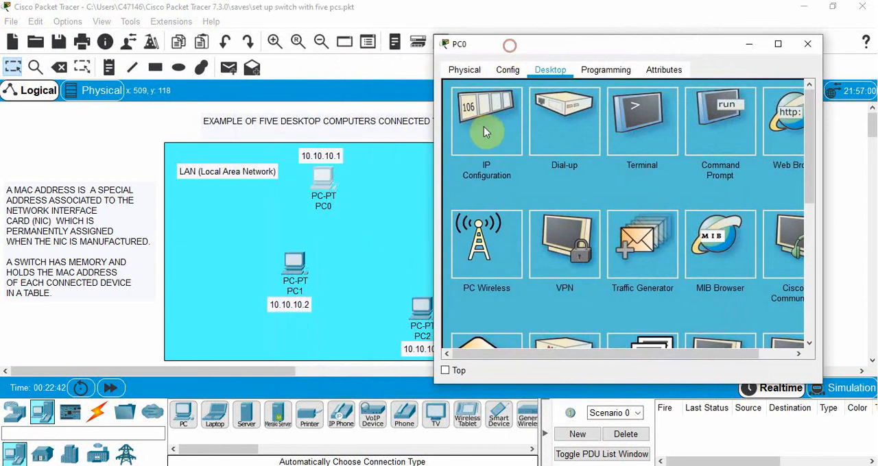
{"action": "left_click", "coordinate": [484, 115]}
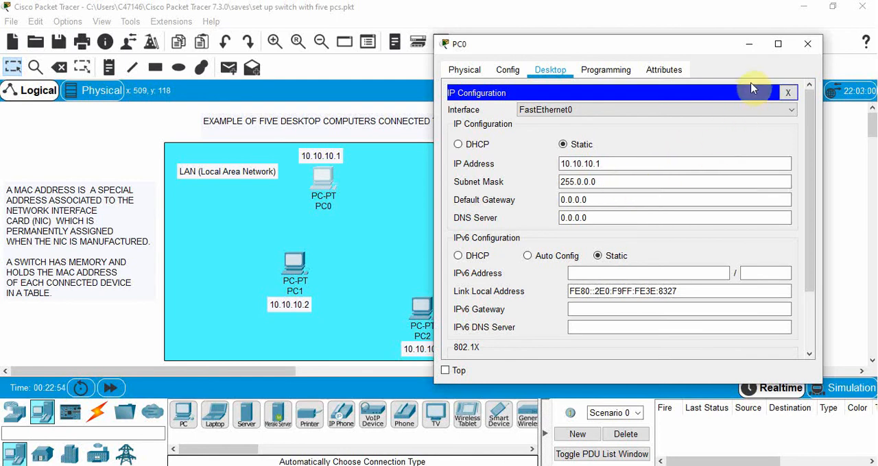
{"action": "left_click", "coordinate": [807, 43]}
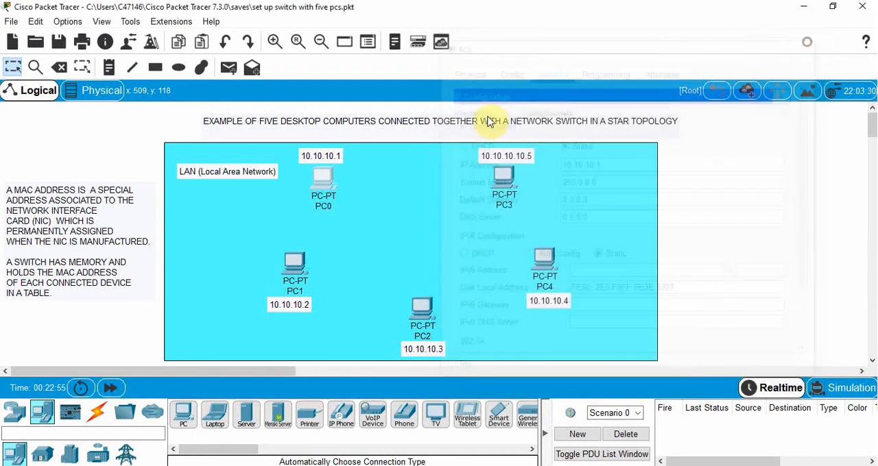
- Review PC1's IP address and subnet mask in its IP configuration, and close the device window
{"action": "left_click", "coordinate": [297, 261]}
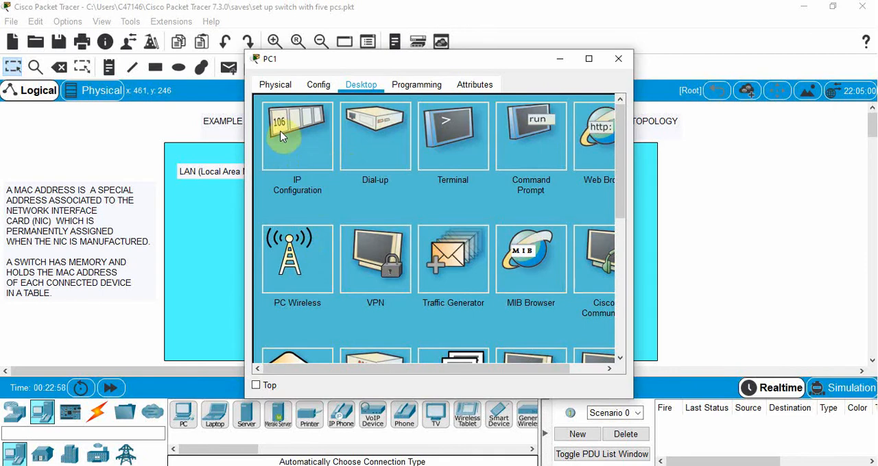
{"action": "left_click_drag", "start_coordinate": [312, 61], "coordinate": [509, 41]}
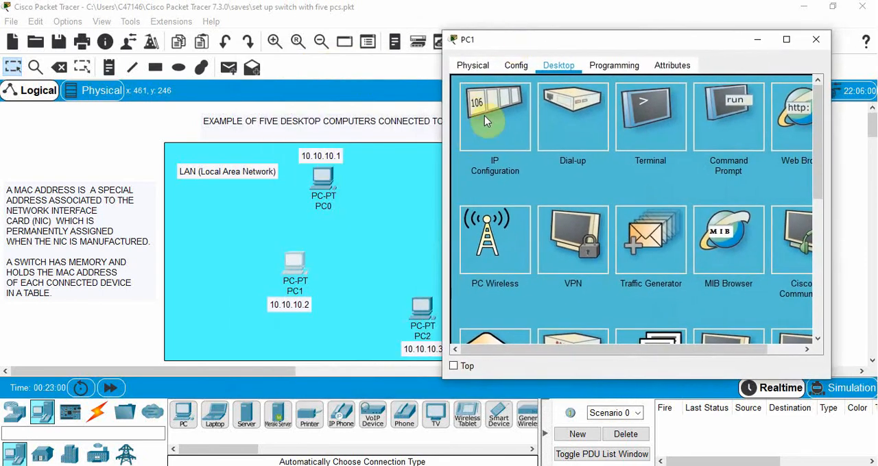
{"action": "left_click", "coordinate": [499, 97]}
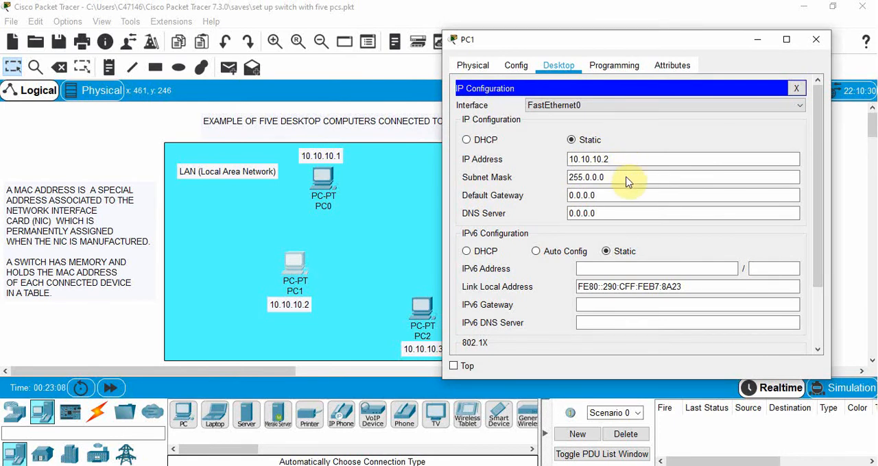
{"action": "left_click", "coordinate": [815, 39]}
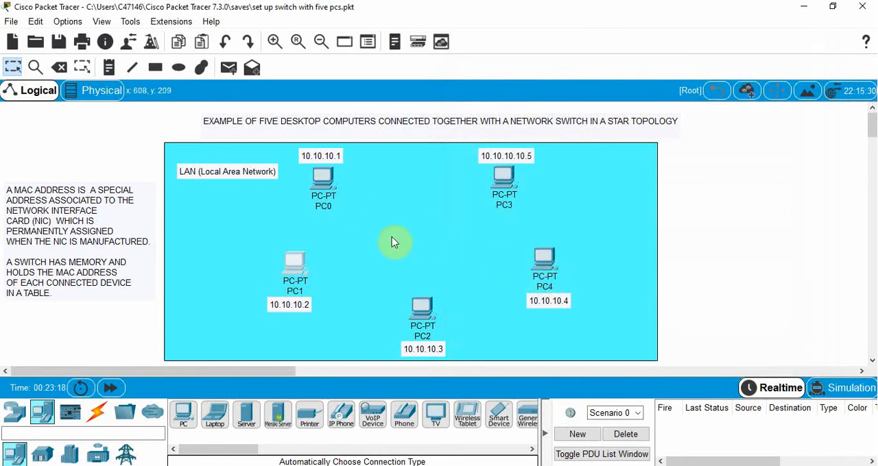
- Add a 2960 switch to the middle of the LAN area, between the five PCs
{"action": "left_click", "coordinate": [15, 412]}
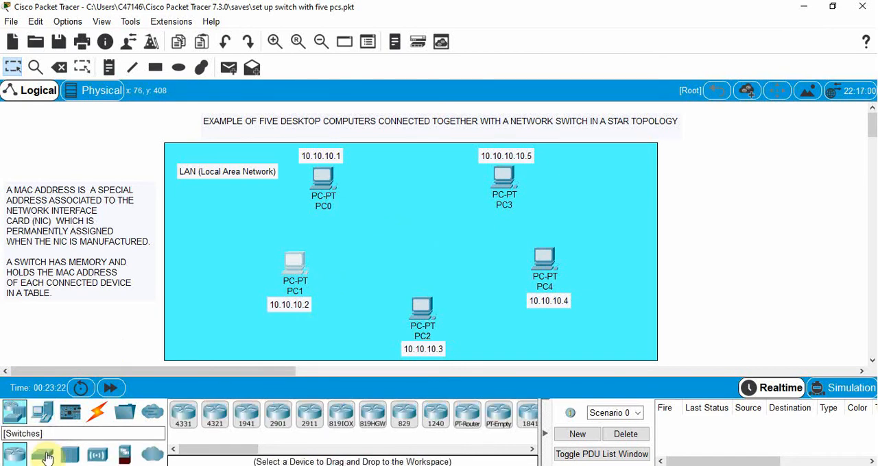
{"action": "left_click", "coordinate": [45, 456]}
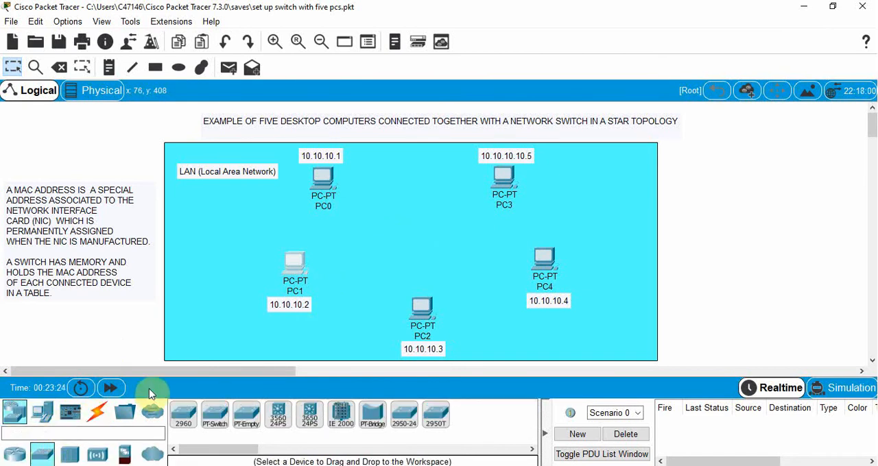
{"action": "left_click_drag", "start_coordinate": [185, 415], "coordinate": [418, 242]}
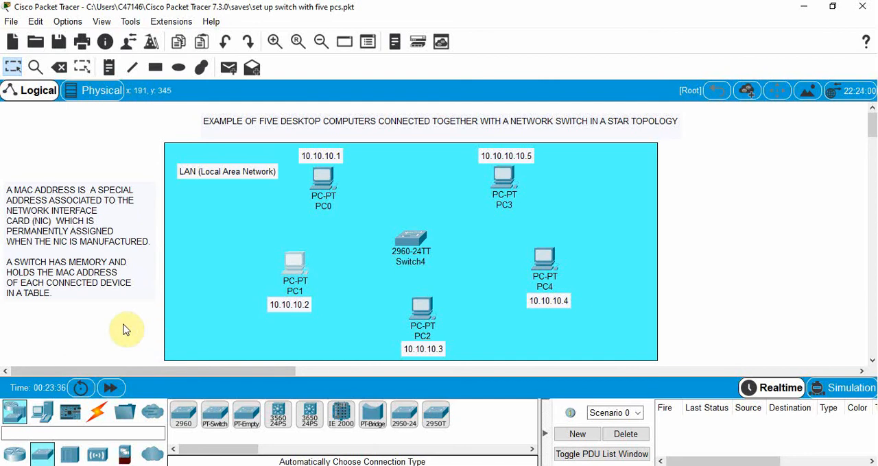
- Connect PC0's FastEthernet0 port to the switch's FastEthernet0/1 port with a Copper Straight-Through cable
{"action": "left_click", "coordinate": [99, 415]}
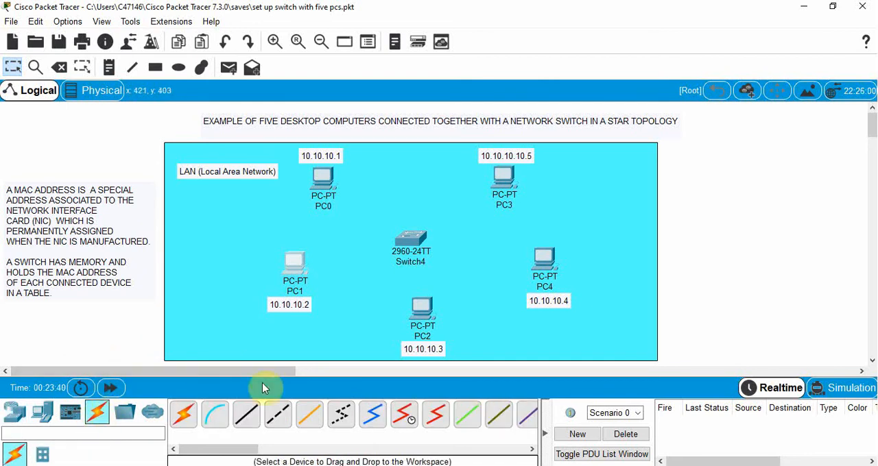
{"action": "left_click", "coordinate": [247, 416]}
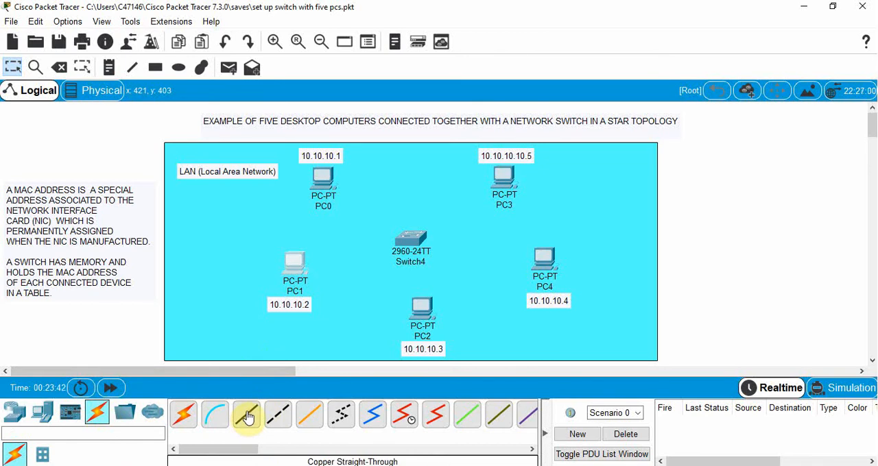
{"action": "left_click", "coordinate": [247, 416]}
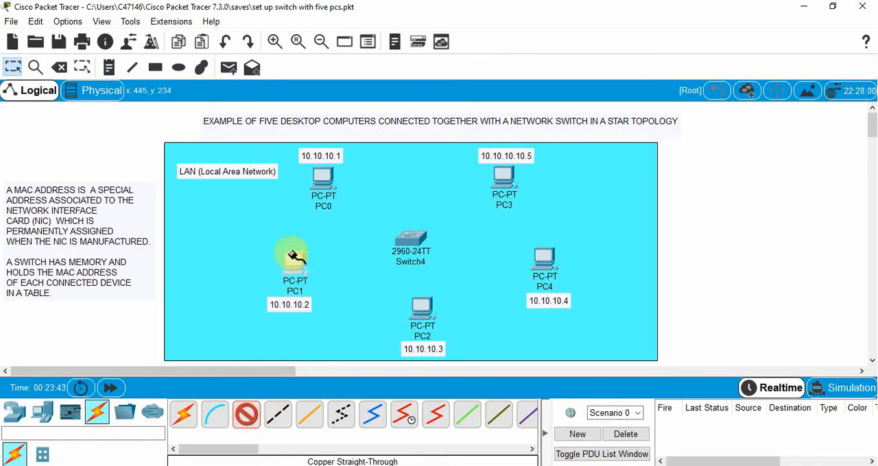
{"action": "left_click", "coordinate": [322, 175]}
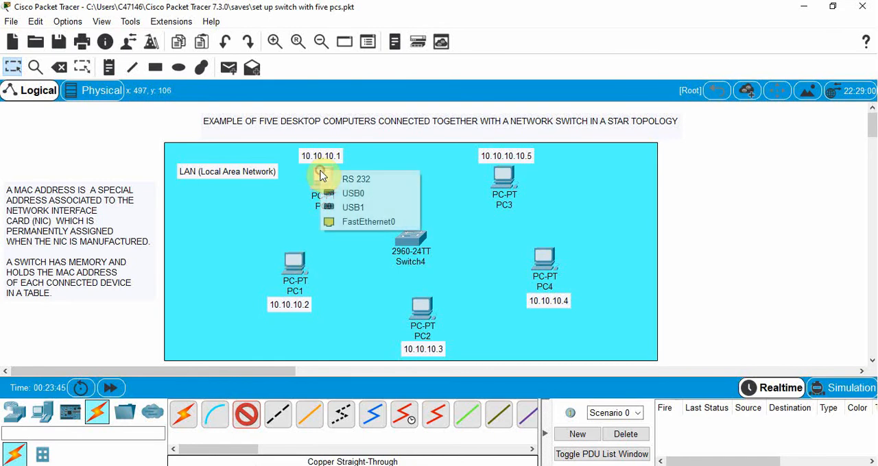
{"action": "left_click", "coordinate": [360, 222]}
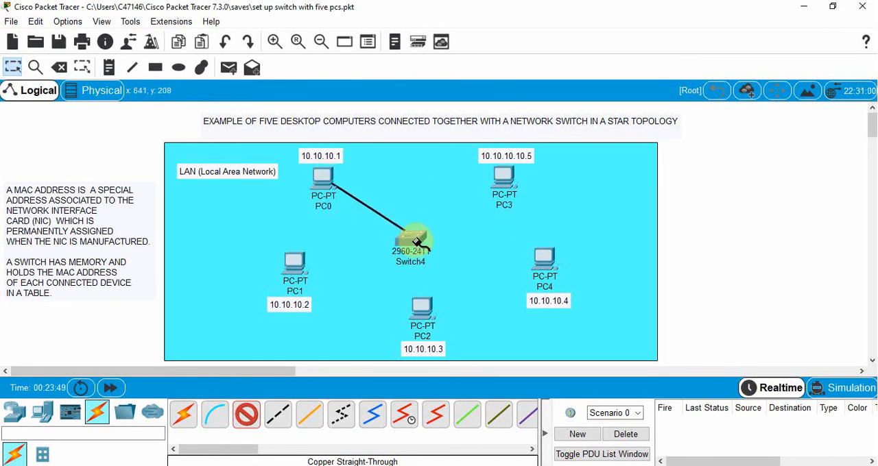
{"action": "left_click", "coordinate": [413, 239]}
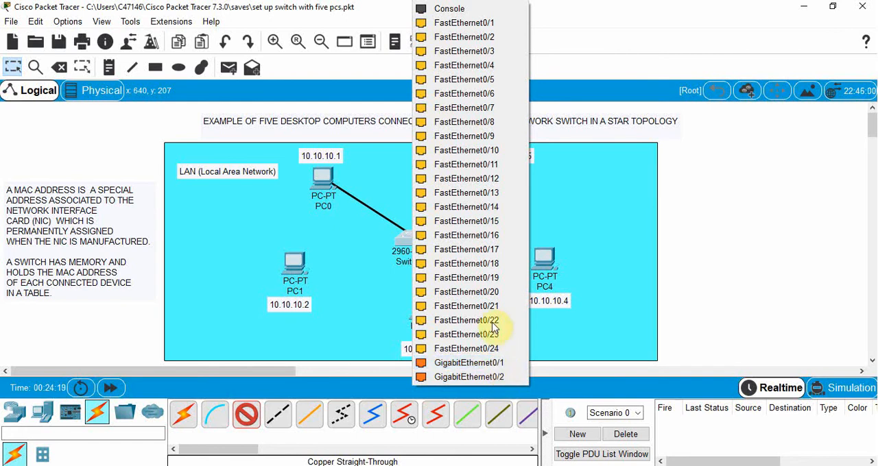
{"action": "left_click", "coordinate": [484, 25]}
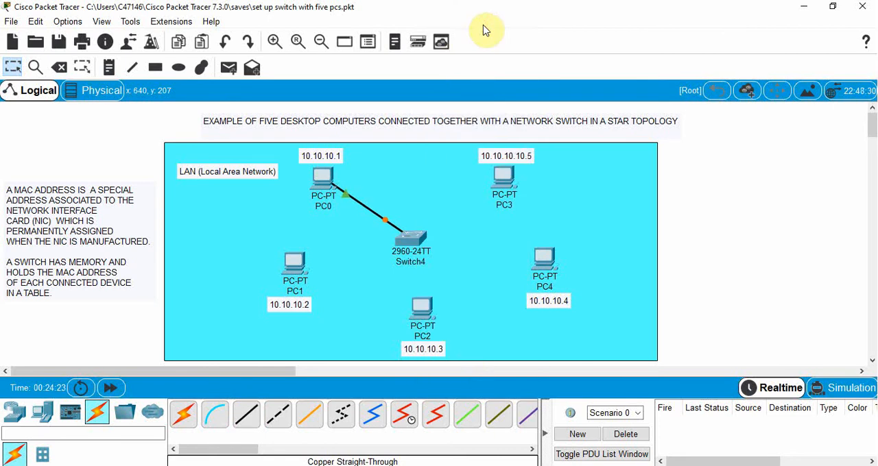
- Connect PC1's FastEthernet0 port to a free FastEthernet port on the switch with a Copper Straight-Through cable
{"action": "left_click", "coordinate": [247, 413]}
{"action": "left_click", "coordinate": [294, 260]}
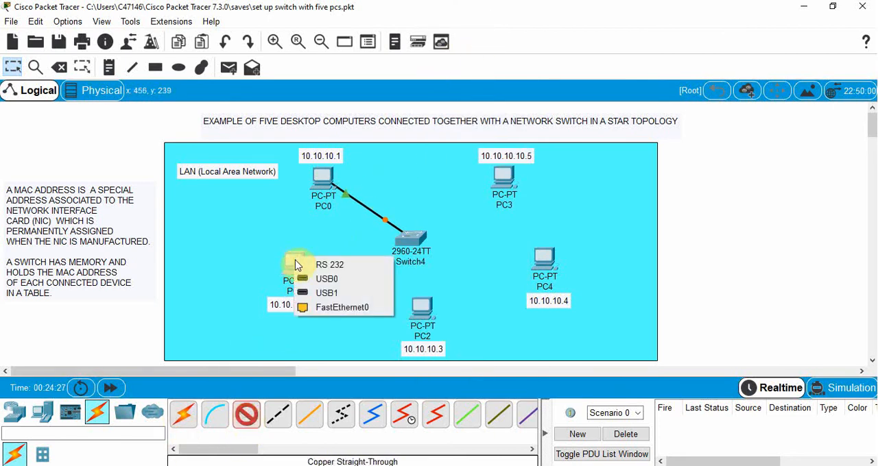
{"action": "left_click", "coordinate": [332, 310]}
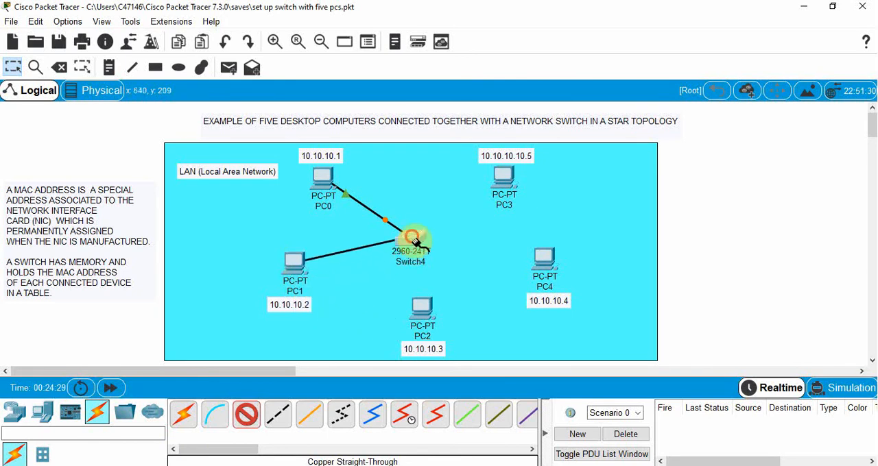
{"action": "left_click", "coordinate": [411, 238]}
{"action": "left_click", "coordinate": [461, 38]}
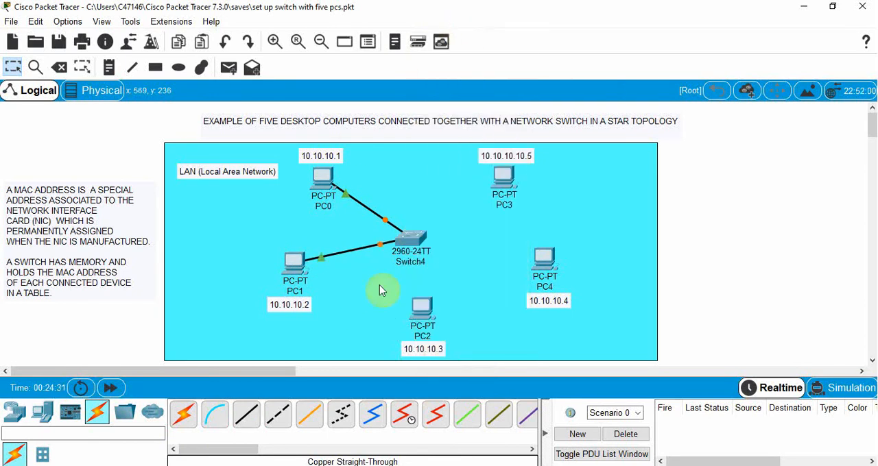
- Connect PC2's FastEthernet0 port to the first free FastEthernet port on the switch with a Copper Straight-Through cable
{"action": "left_click", "coordinate": [249, 425]}
{"action": "left_click", "coordinate": [419, 310]}
{"action": "left_click", "coordinate": [461, 355]}
{"action": "left_click", "coordinate": [412, 237]}
{"action": "left_click", "coordinate": [440, 23]}
- Connect PC4's FastEthernet0 port to the switch's FastEthernet0/4 port with a Copper Straight-Through cable
{"action": "left_click", "coordinate": [241, 413]}
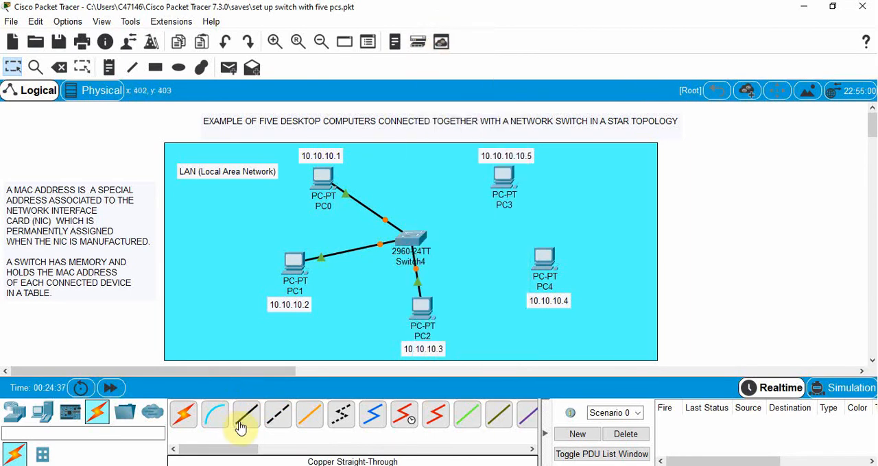
{"action": "left_click", "coordinate": [538, 265]}
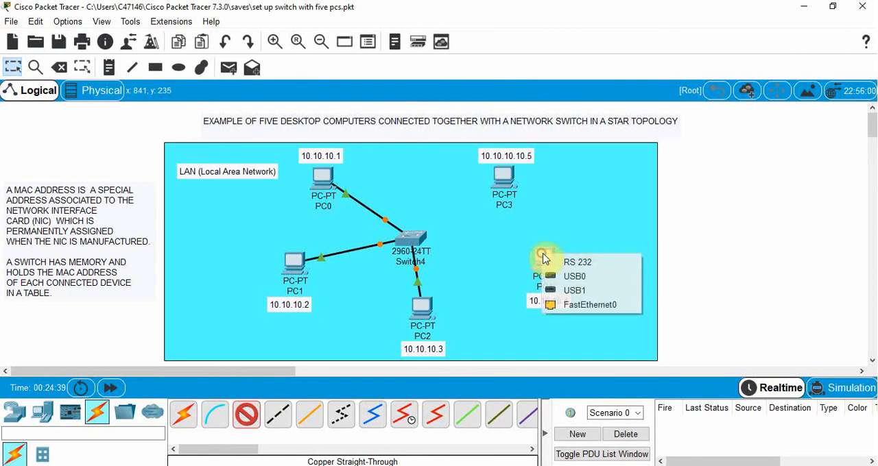
{"action": "left_click", "coordinate": [574, 309]}
{"action": "left_click", "coordinate": [412, 237]}
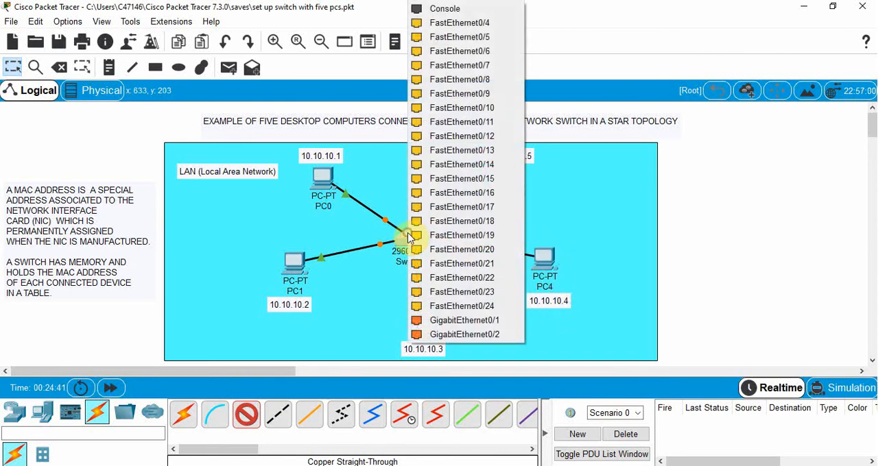
{"action": "left_click", "coordinate": [437, 23]}
- Connect PC3's FastEthernet0 port to the switch's FastEthernet0/5 port with a Copper Straight-Through cable
{"action": "left_click", "coordinate": [246, 414]}
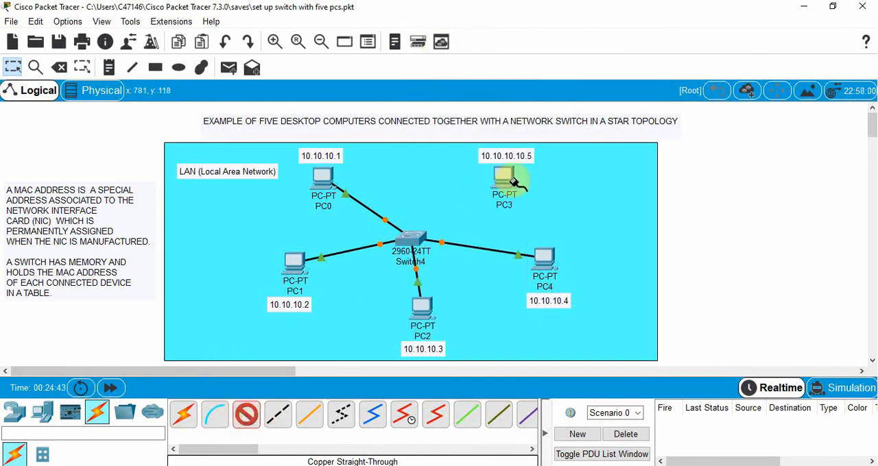
{"action": "left_click", "coordinate": [505, 177]}
{"action": "left_click", "coordinate": [535, 224]}
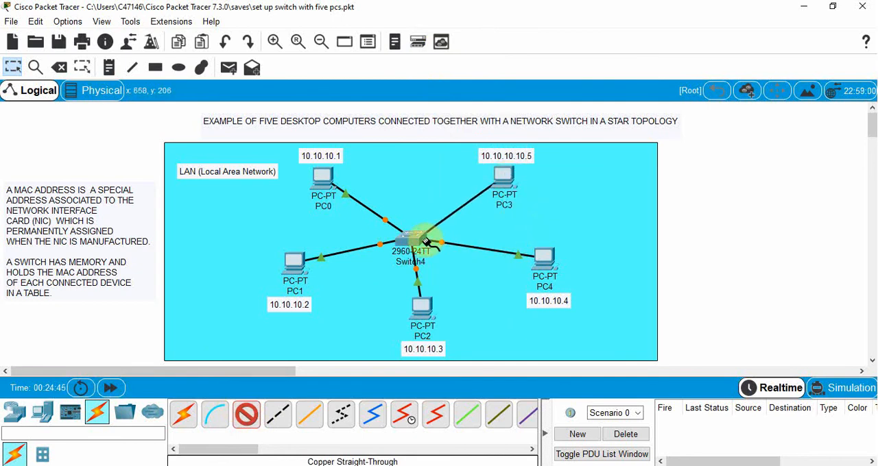
{"action": "left_click", "coordinate": [412, 240]}
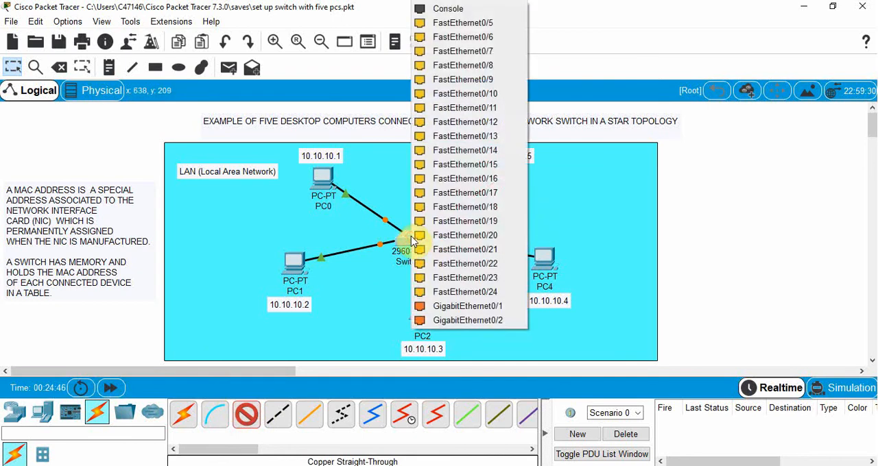
{"action": "left_click", "coordinate": [463, 24]}
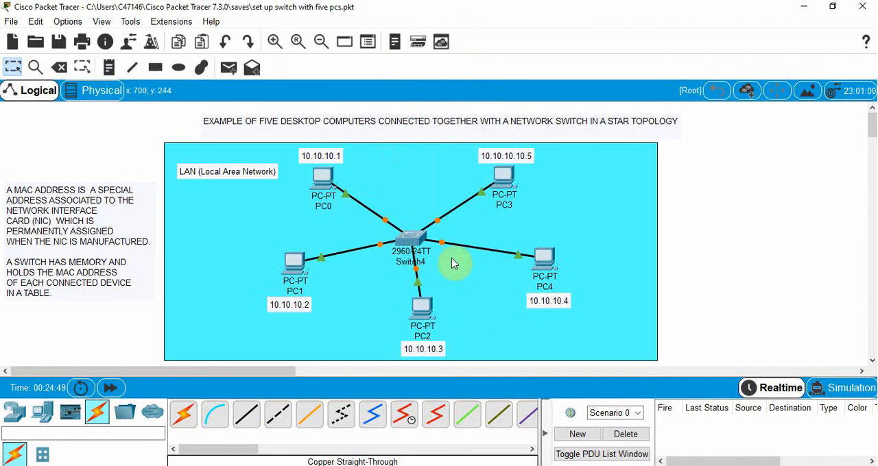
{"action": "mouse_move", "coordinate": [442, 228]}
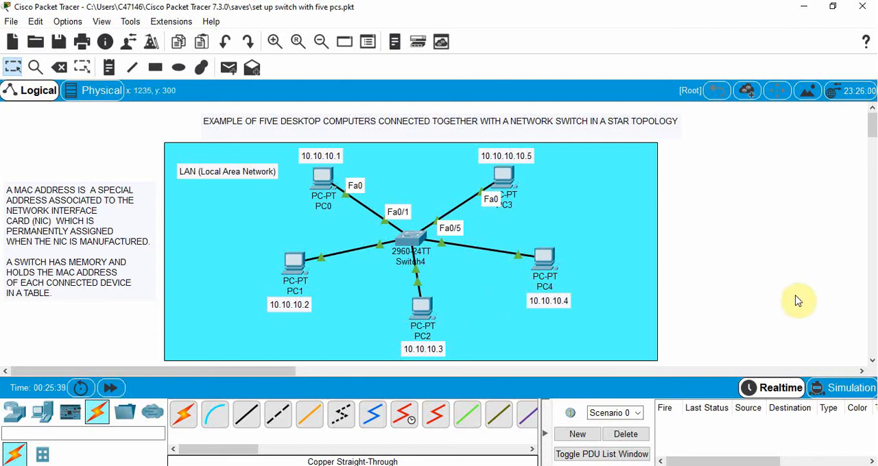
- Switch to Simulation mode and check the ICMP setting in the IPv4 event filters, closing the simulation panel when done
{"action": "left_click", "coordinate": [852, 391]}
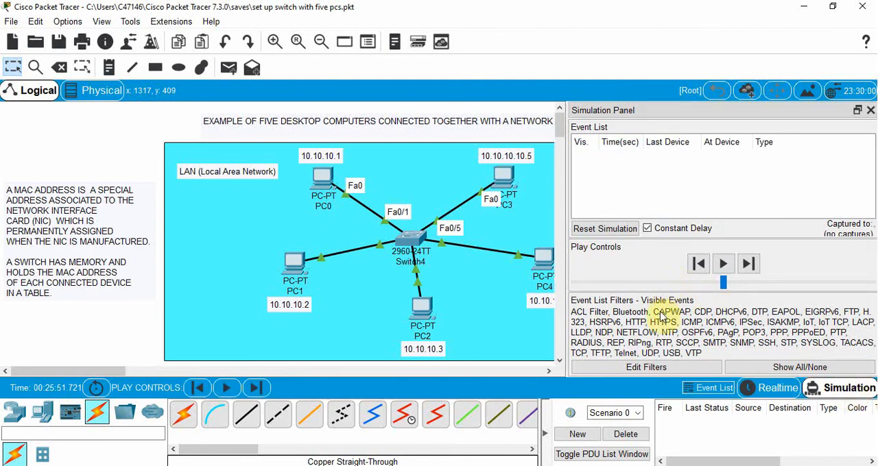
{"action": "left_click", "coordinate": [671, 372]}
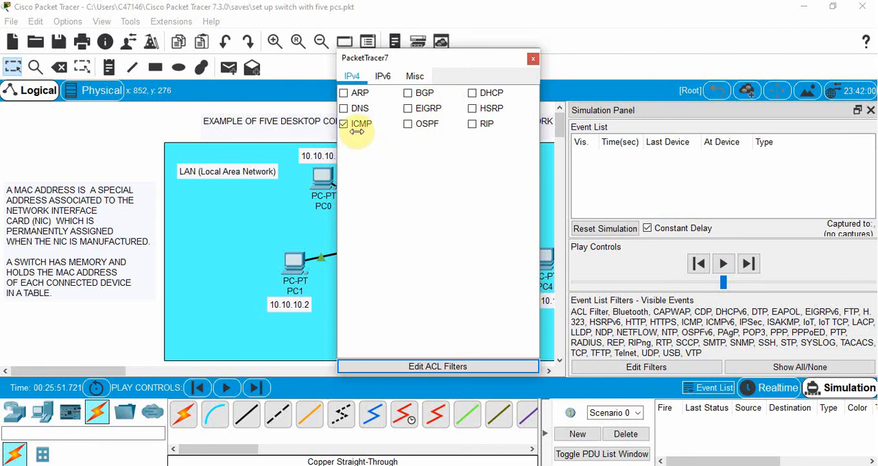
{"action": "left_click", "coordinate": [532, 58]}
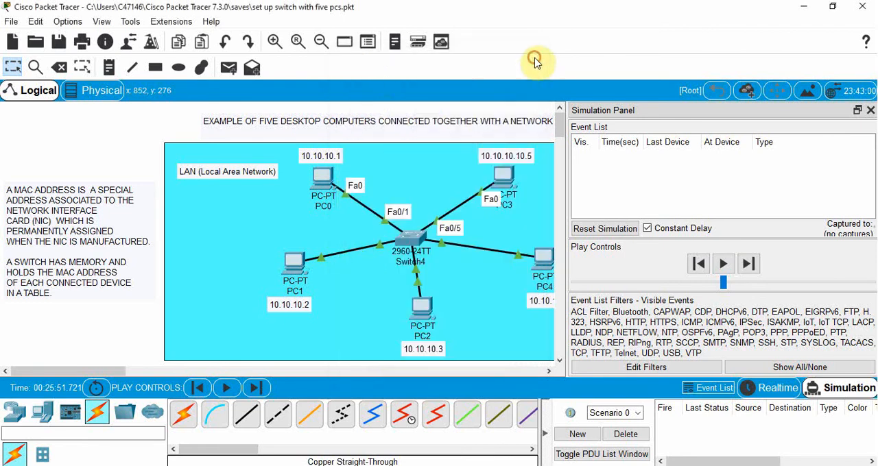
{"action": "left_click", "coordinate": [870, 110]}
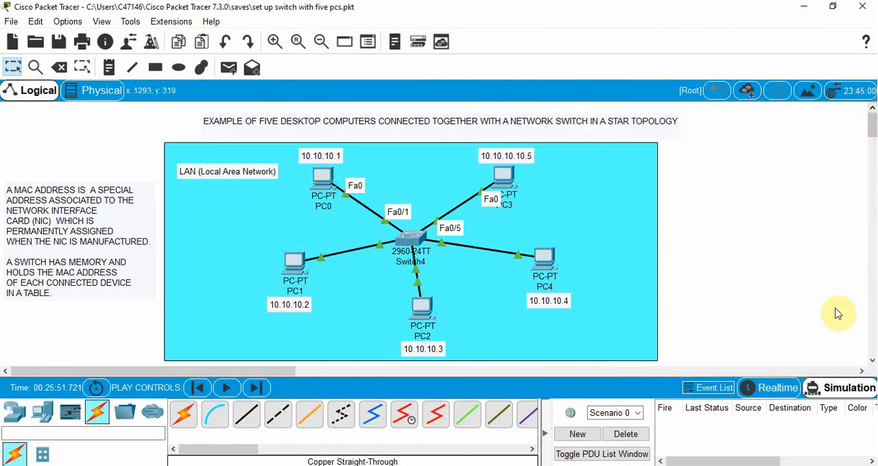
- Add a simple PDU with PC0 as the source and PC4 as the destination
{"action": "left_click", "coordinate": [229, 69]}
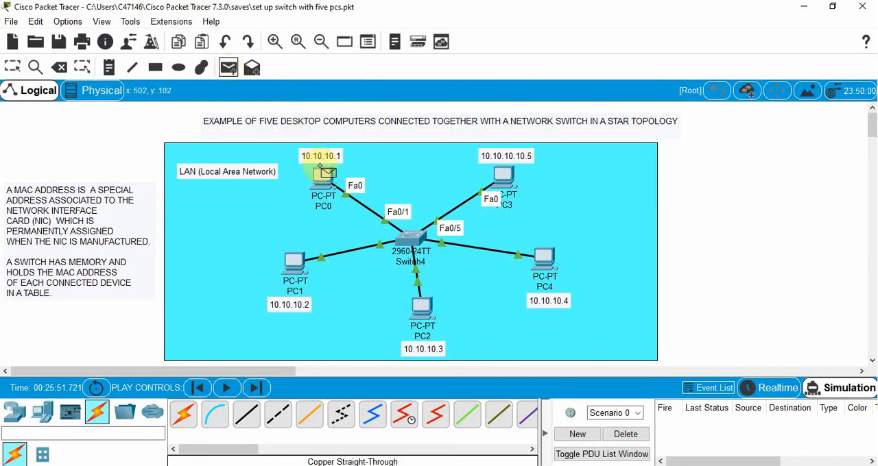
{"action": "mouse_move", "coordinate": [322, 179]}
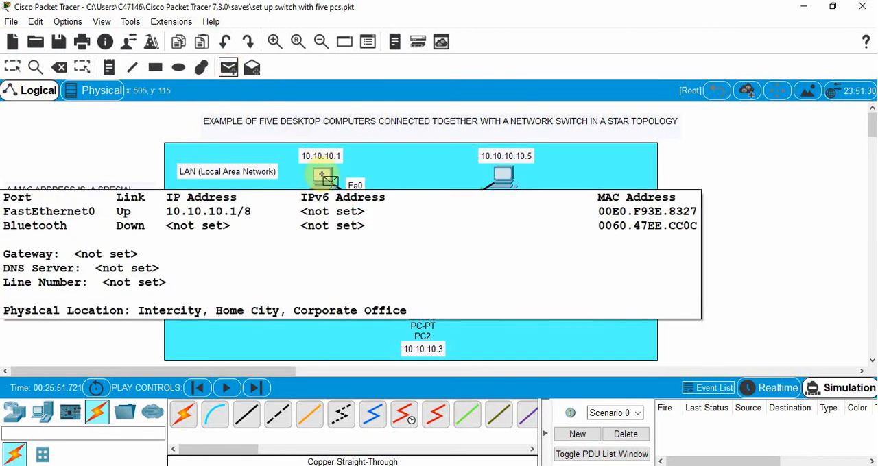
{"action": "left_click", "coordinate": [322, 178]}
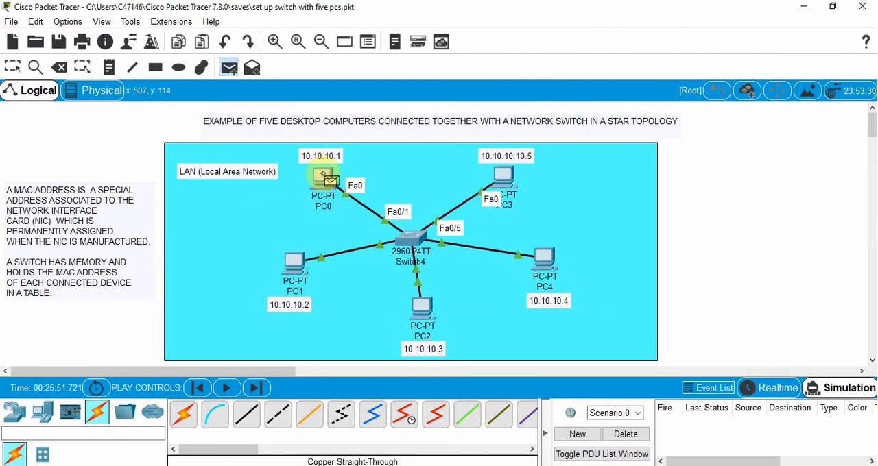
{"action": "left_click", "coordinate": [546, 259]}
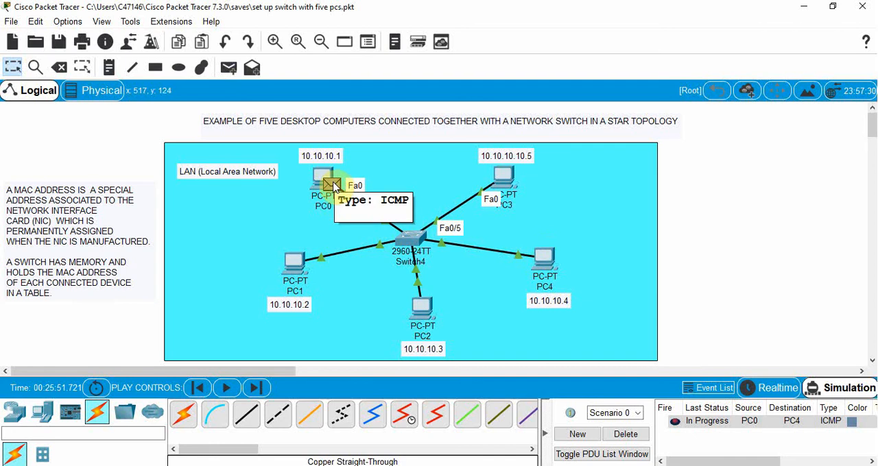
- Advance the simulation event by event until PC0's packet reaches PC4 and its reply returns, then delete the scenario with all its PDUs
{"action": "left_click", "coordinate": [257, 389]}
{"action": "left_click", "coordinate": [255, 390]}
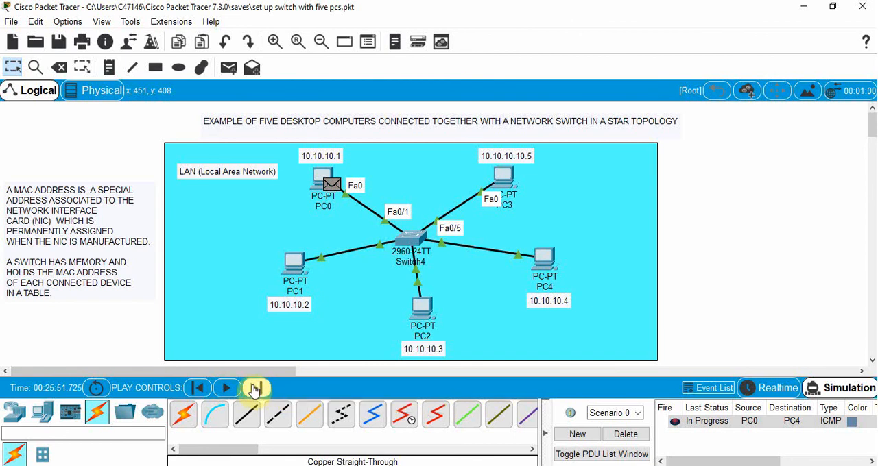
{"action": "left_click", "coordinate": [255, 390]}
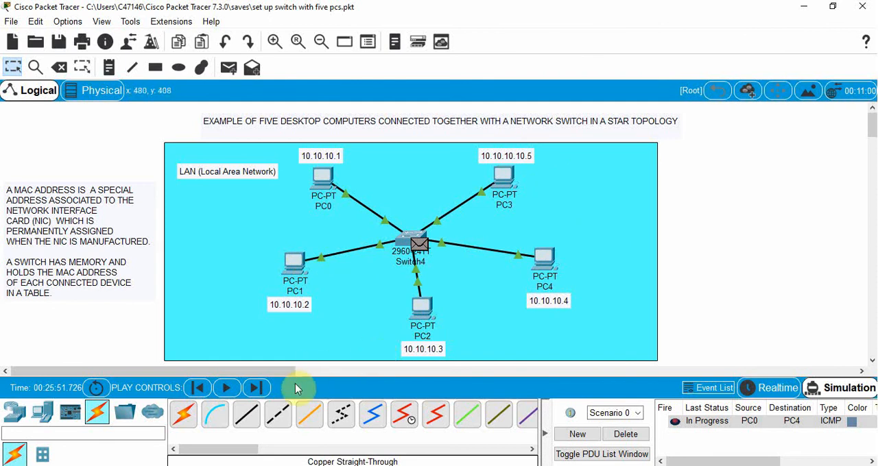
{"action": "left_click", "coordinate": [257, 389]}
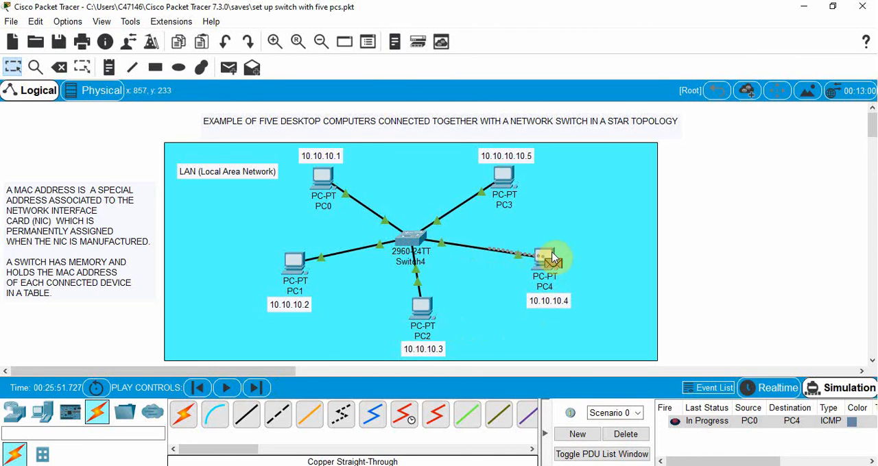
{"action": "mouse_move", "coordinate": [554, 255]}
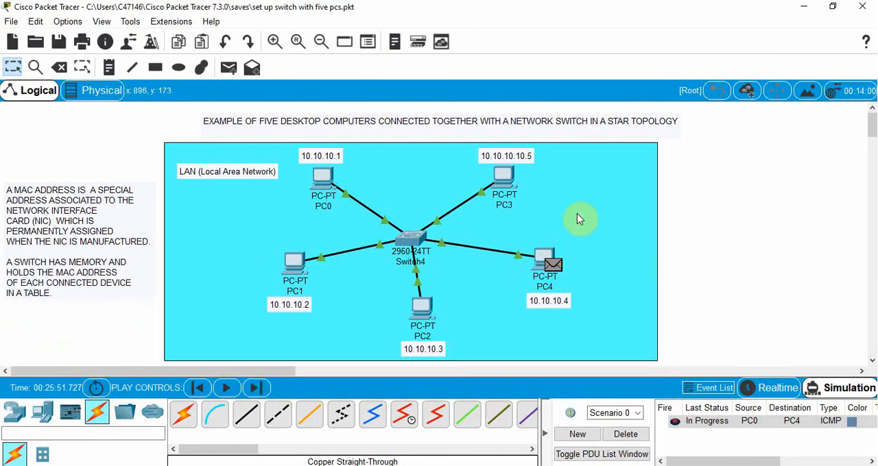
{"action": "left_click", "coordinate": [258, 390]}
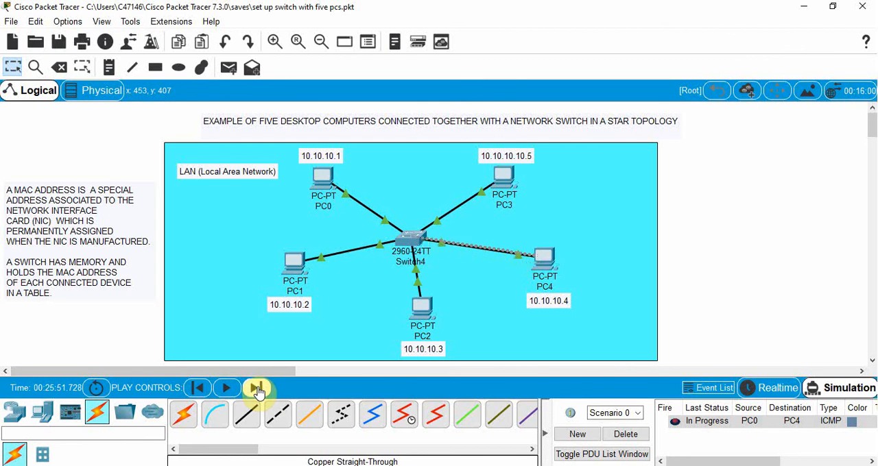
{"action": "left_click", "coordinate": [257, 390]}
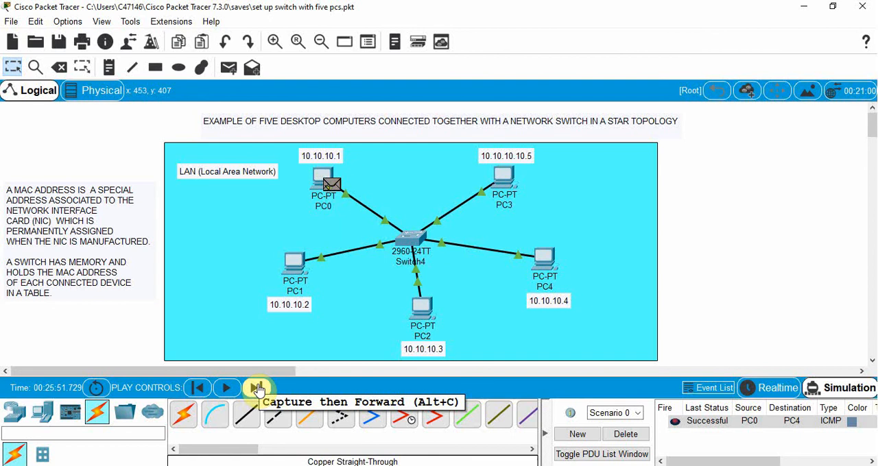
{"action": "left_click", "coordinate": [632, 437]}
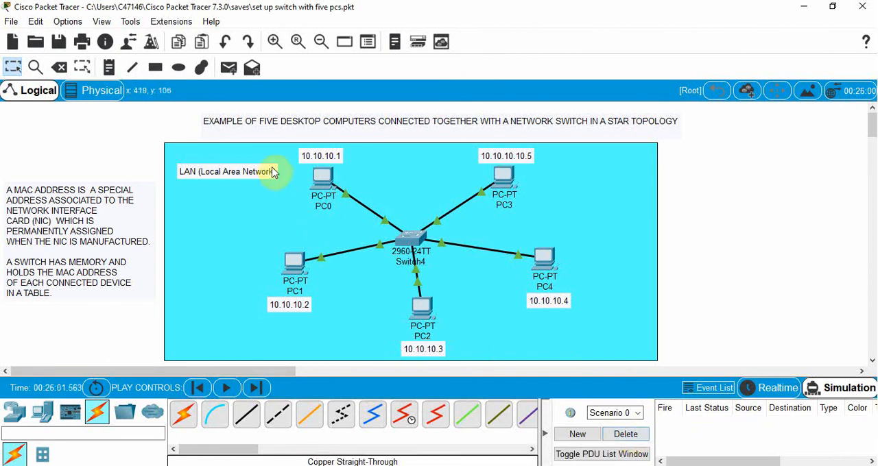
- Add a simple PDU with PC1 as the source and PC3 as the destination
{"action": "left_click", "coordinate": [229, 72]}
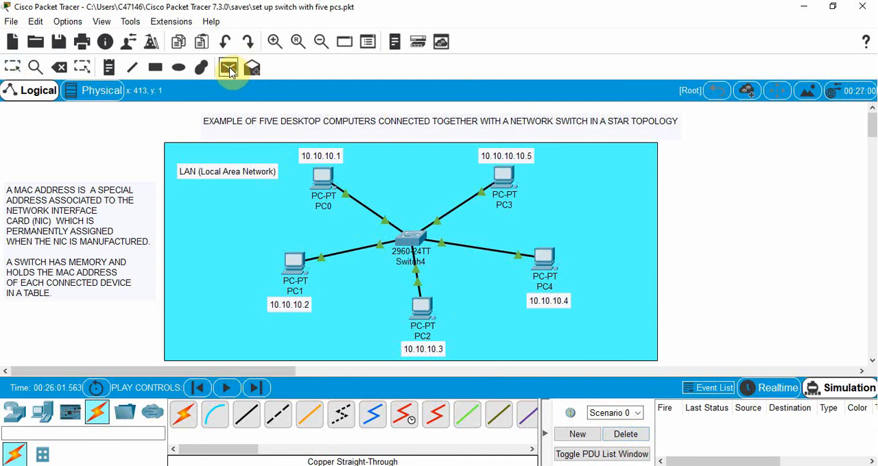
{"action": "mouse_move", "coordinate": [293, 259]}
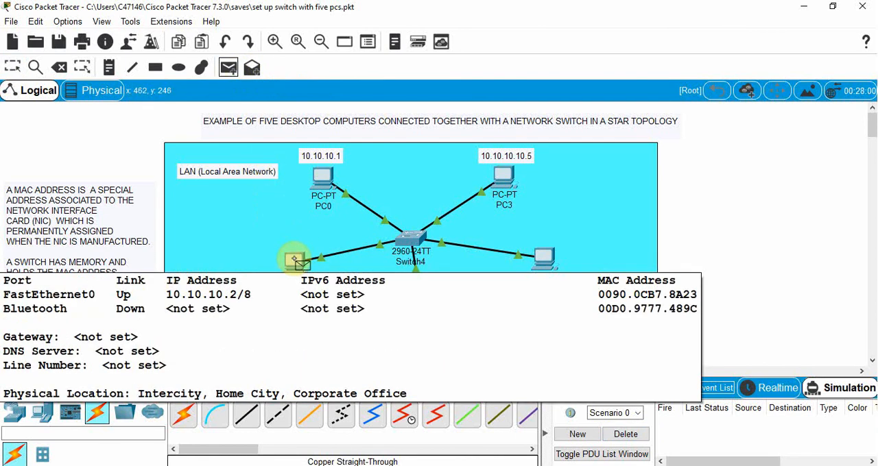
{"action": "left_click", "coordinate": [294, 259]}
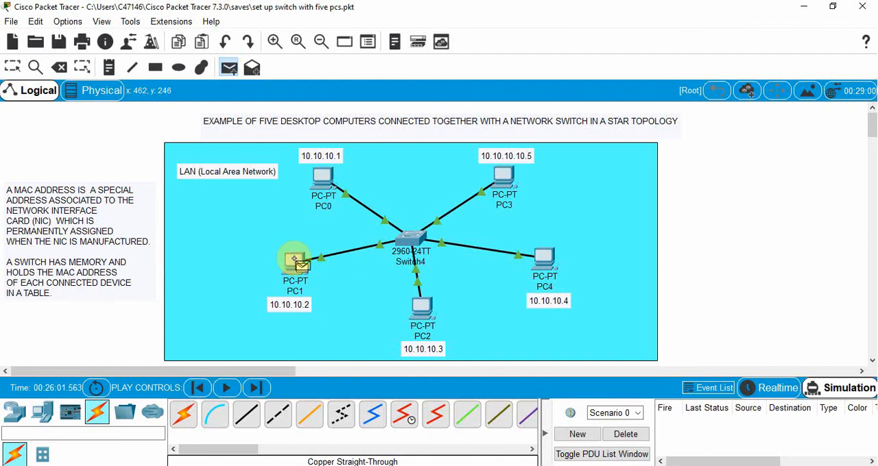
{"action": "left_click", "coordinate": [502, 175]}
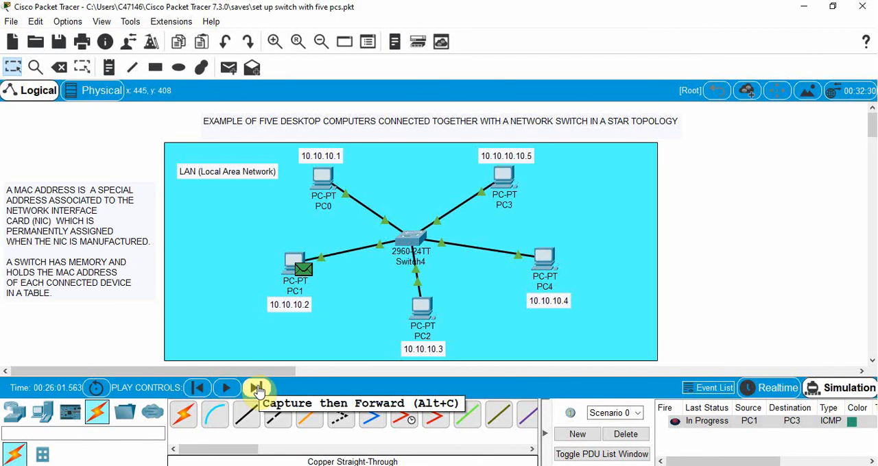
- Advance the simulation event by event through the PC1-to-PC3 packet's full round trip, and clear the scenario and its PDUs
{"action": "left_click", "coordinate": [257, 389]}
{"action": "left_click", "coordinate": [257, 388]}
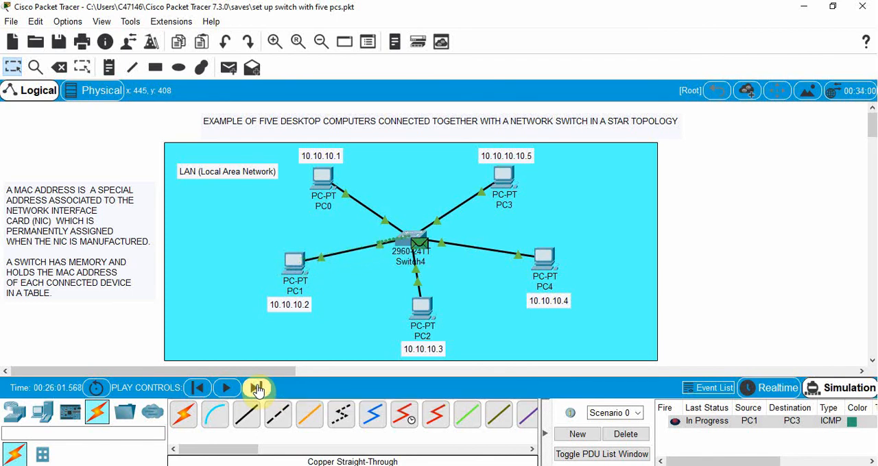
{"action": "left_click", "coordinate": [258, 390]}
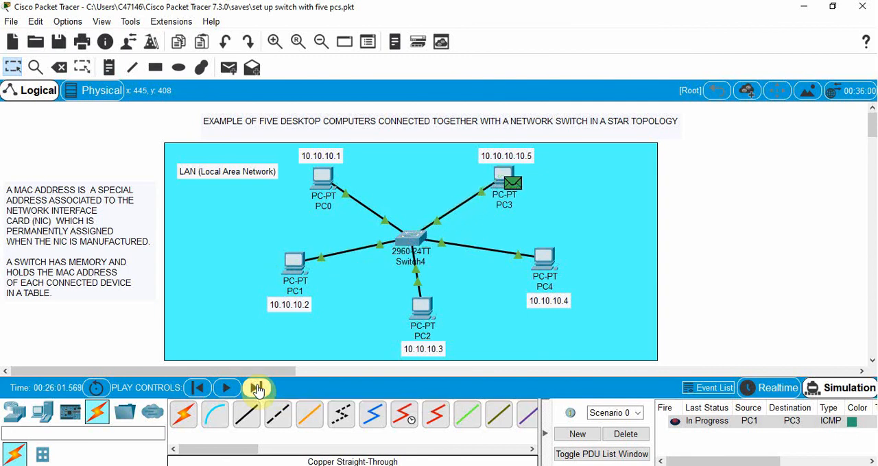
{"action": "left_click", "coordinate": [258, 390]}
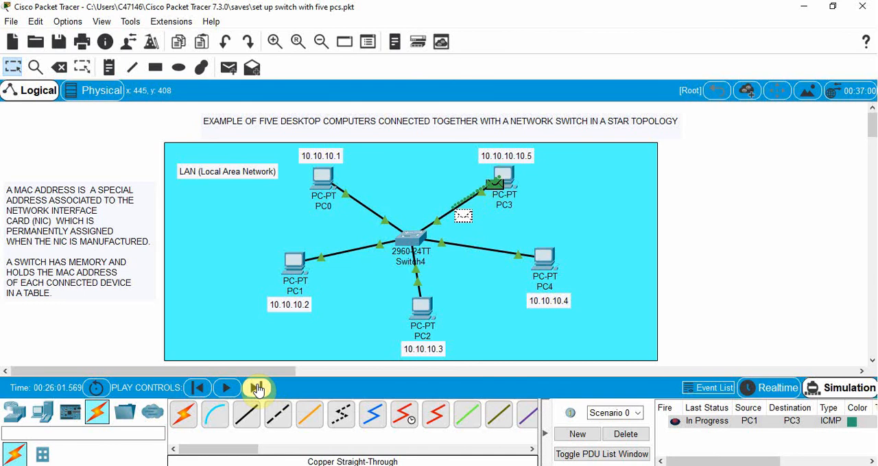
{"action": "left_click", "coordinate": [257, 389]}
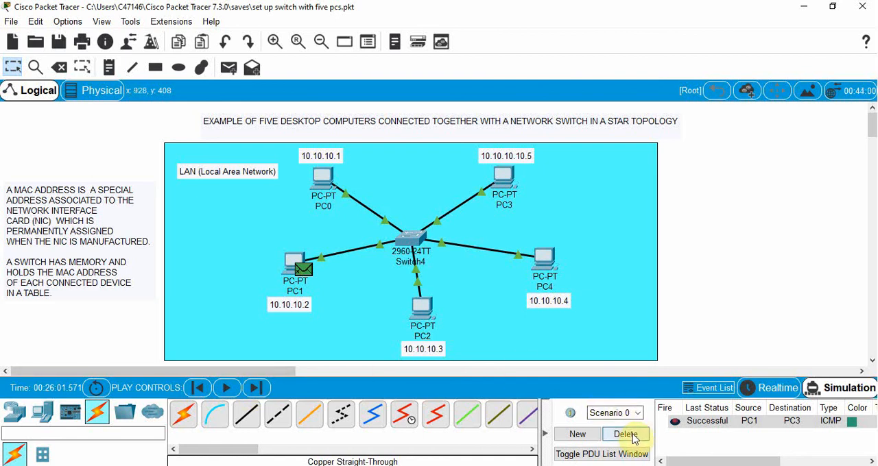
{"action": "left_click", "coordinate": [631, 434]}
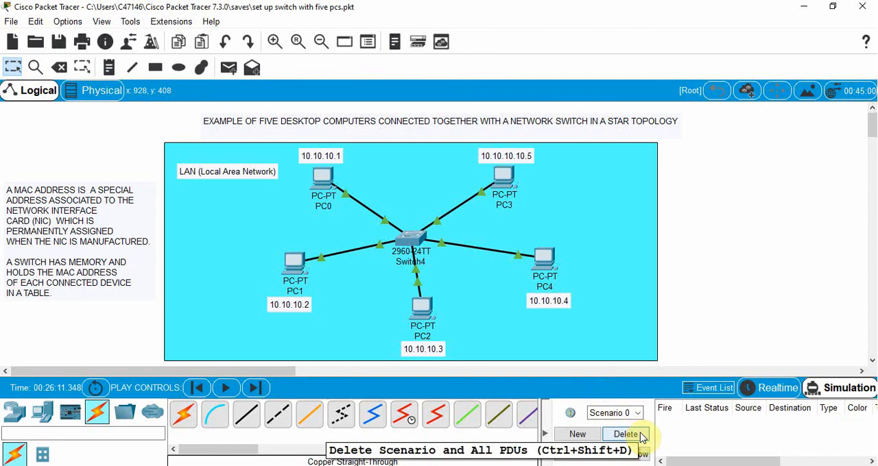